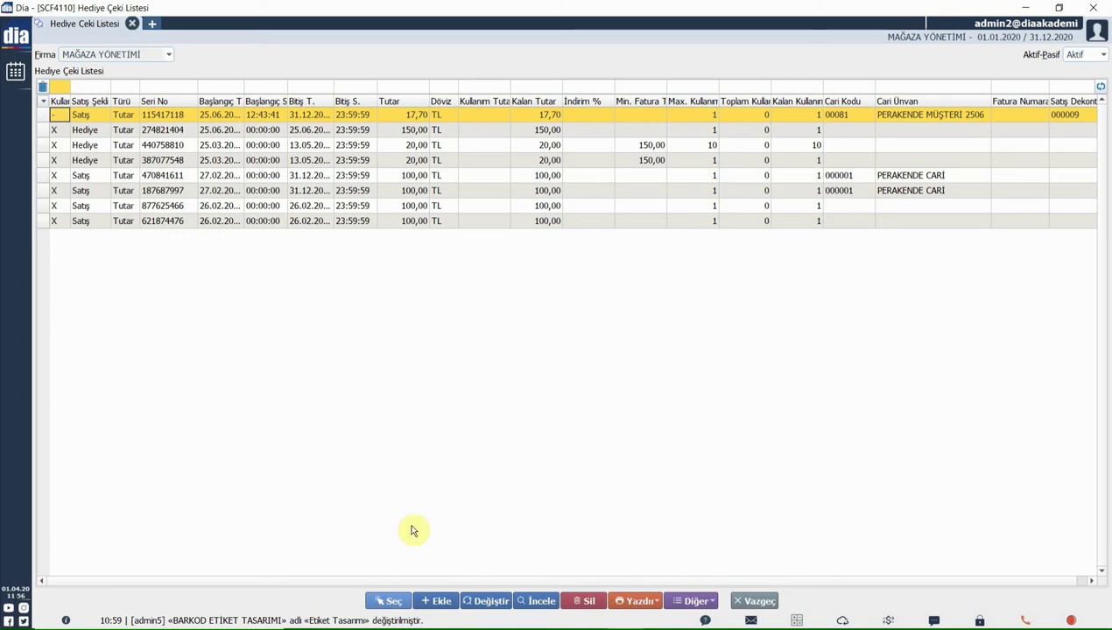
- Start a new gift voucher with type Tutar and sales method Hediye, and generate a new serial number for it
left_click(436, 602)
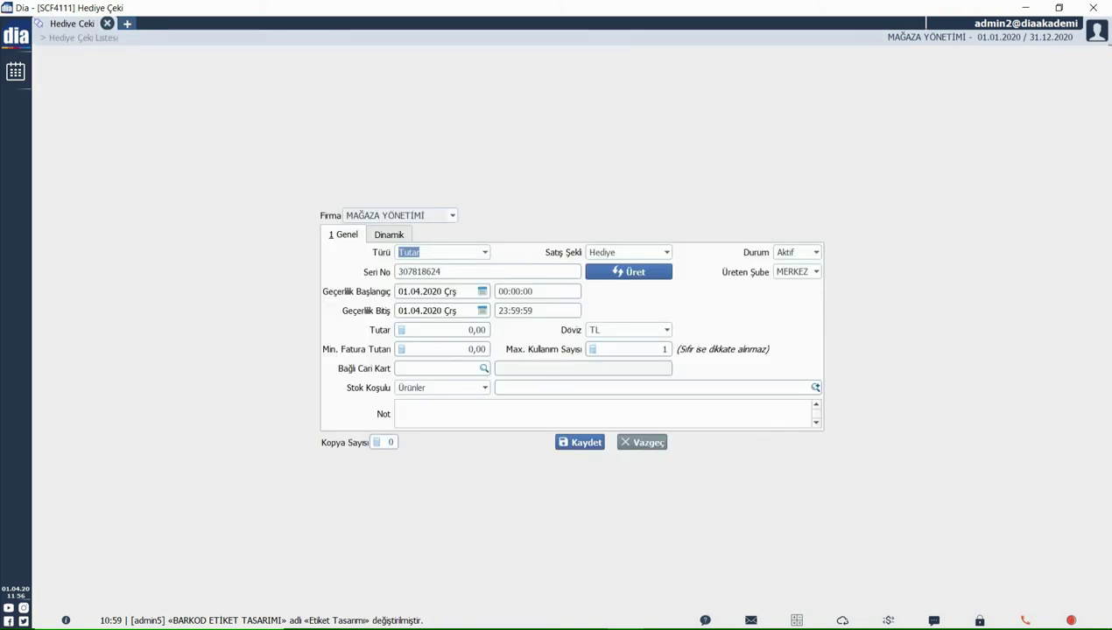
left_click(484, 256)
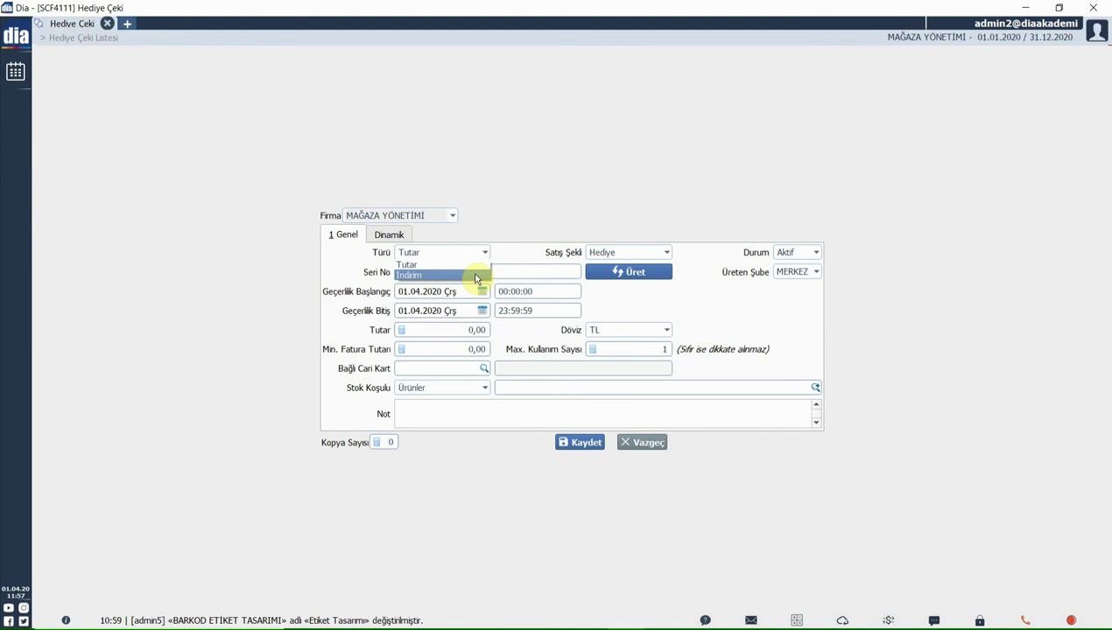
key("Tab")
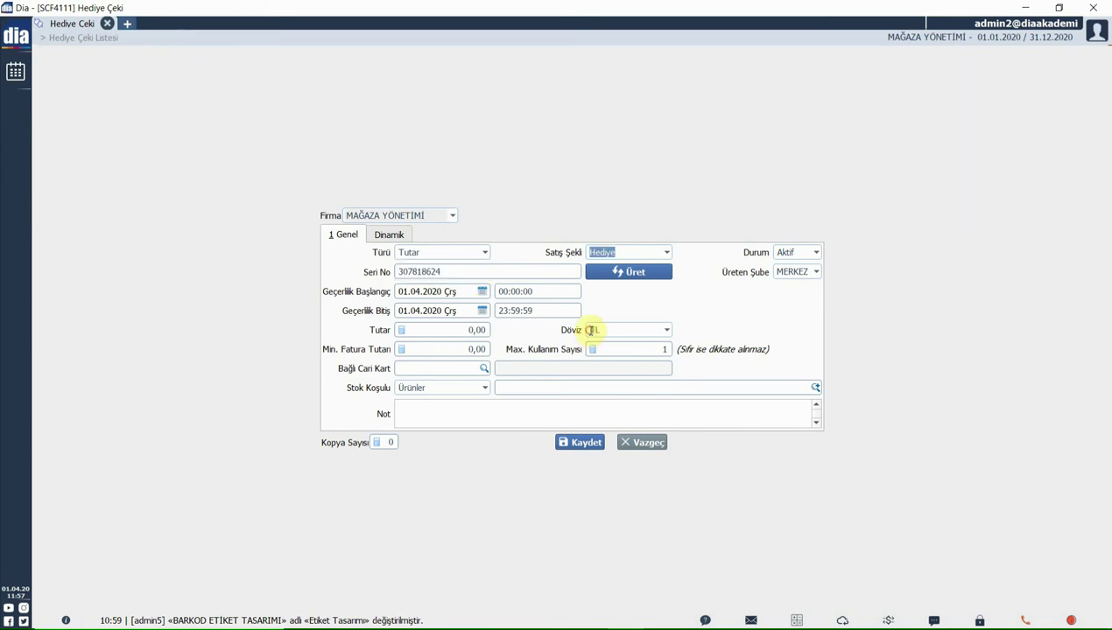
left_click(631, 253)
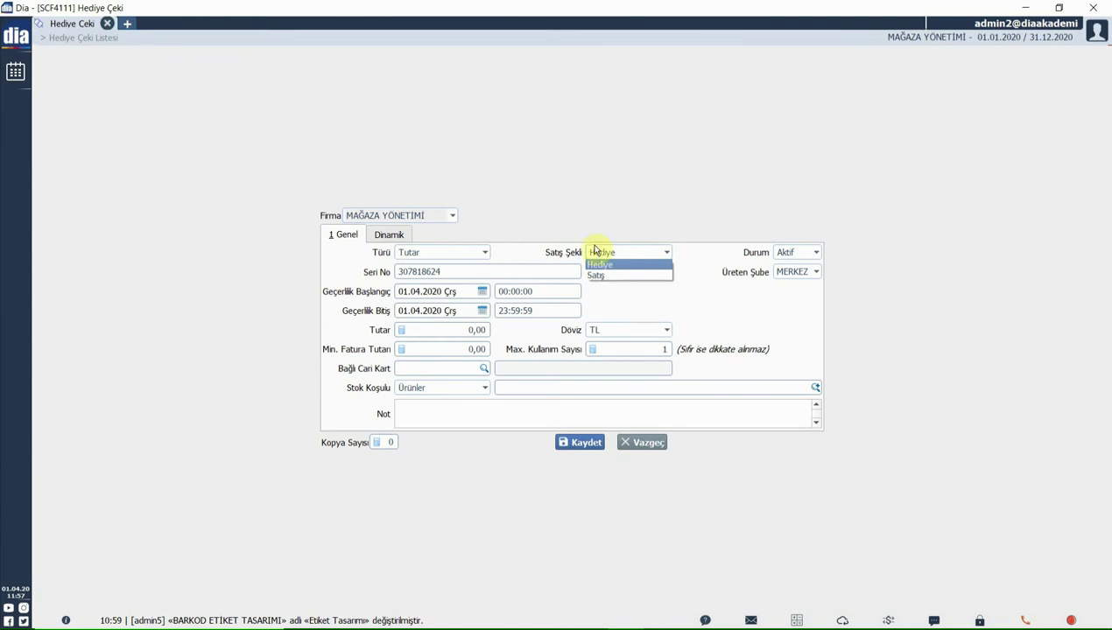
left_click(660, 331)
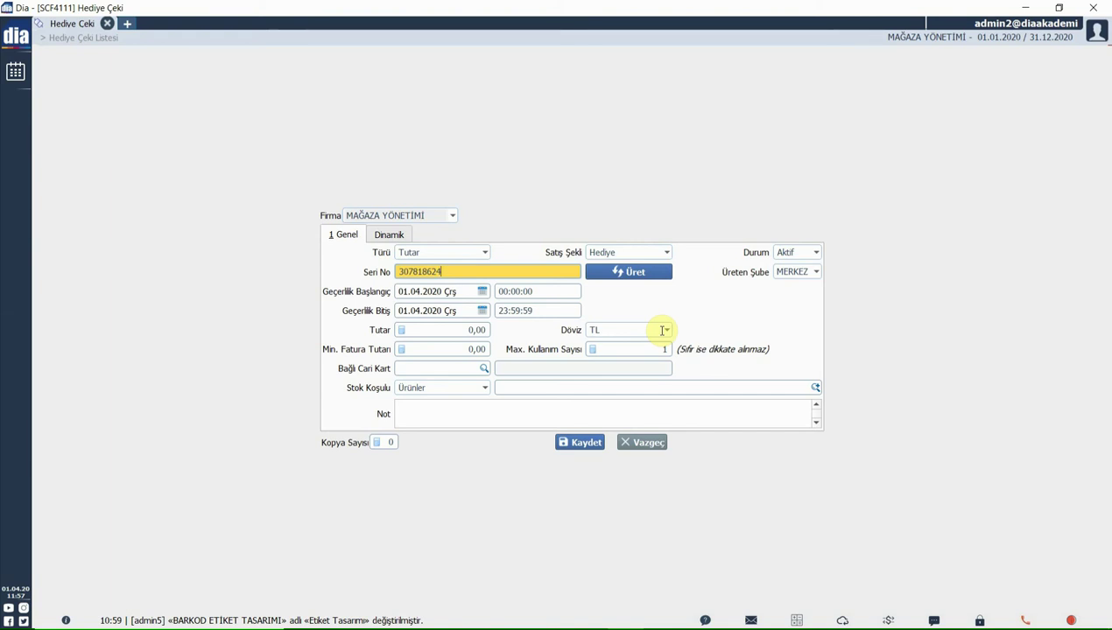
left_click(621, 272)
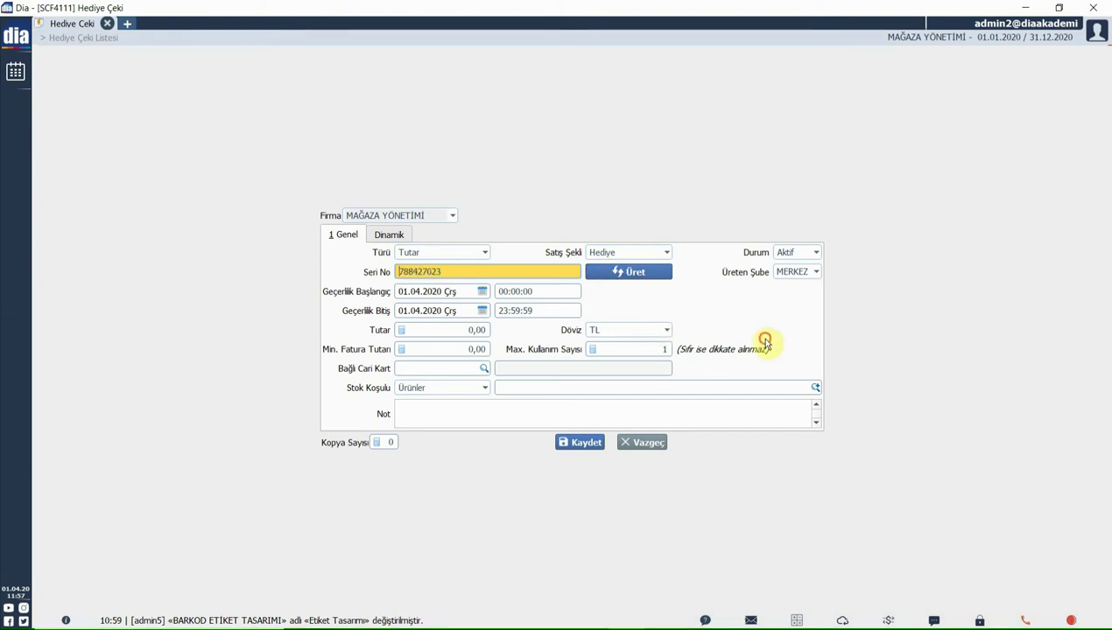
key("Return")
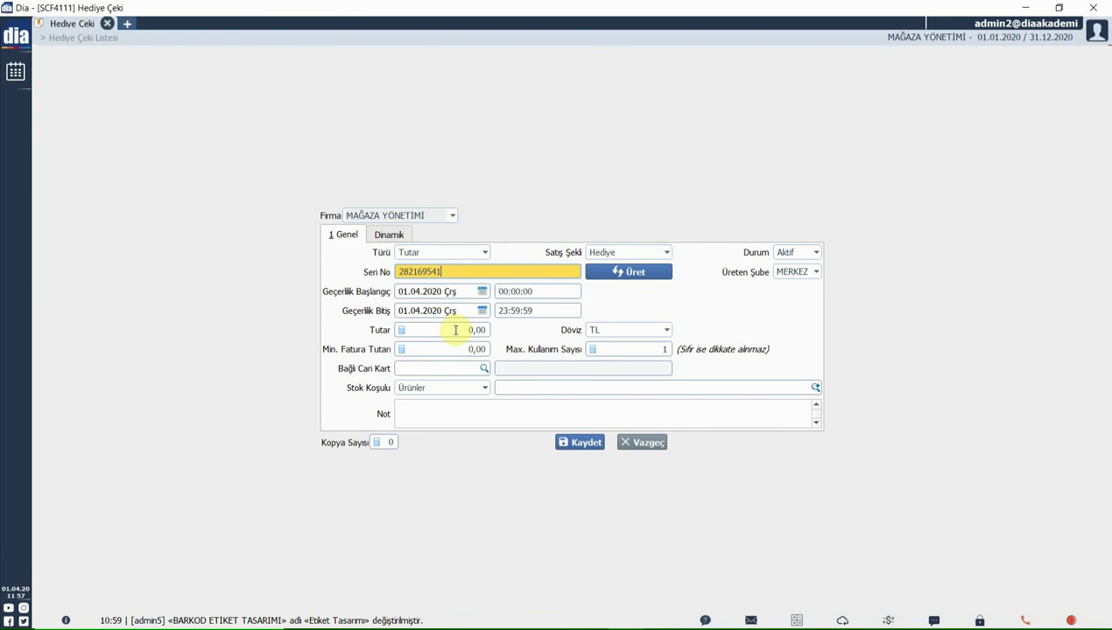
- Set the voucher's validity end date to 30.04.2020 and its amount to 100,00 TL
left_click(403, 308)
type("30")
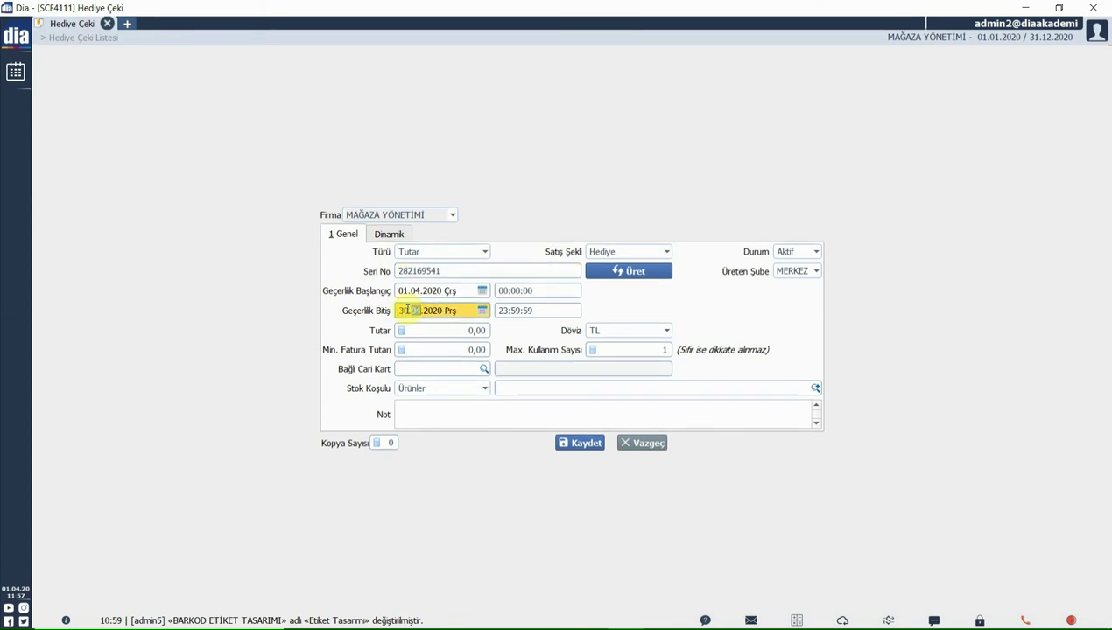
left_click(434, 330)
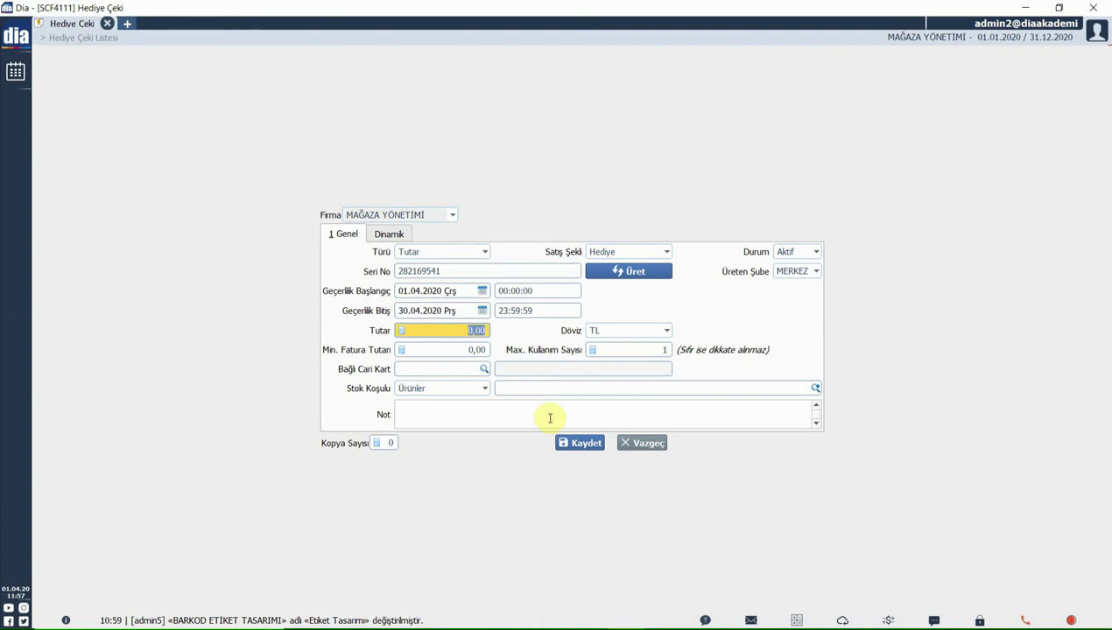
type("100")
key("Tab")
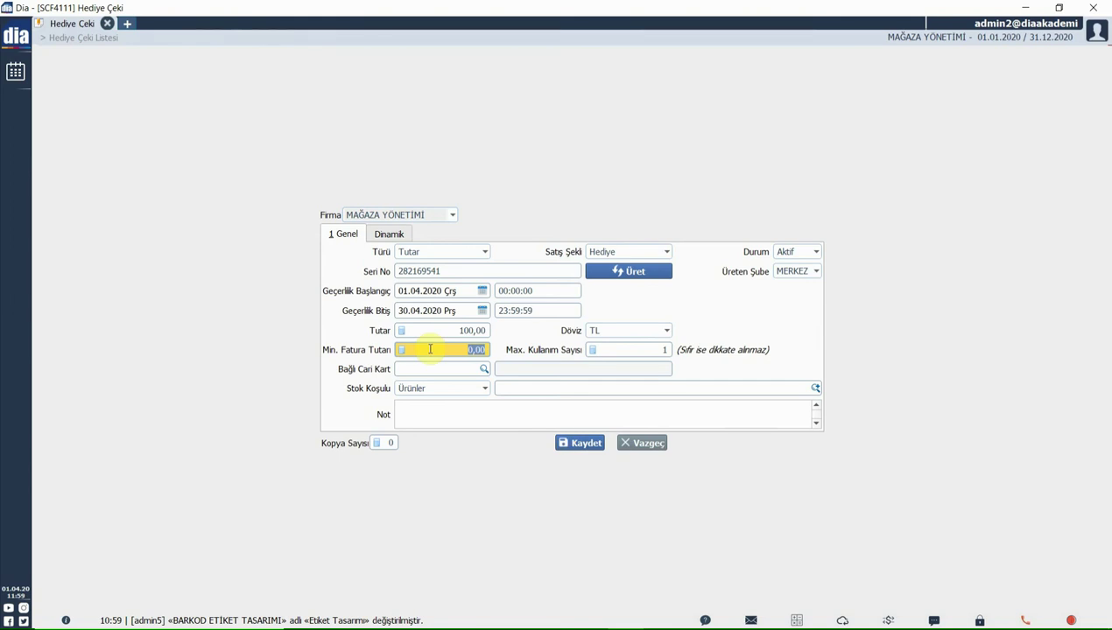
- Set the voucher's minimum invoice amount (Min. Fatura Tutarı) to 500,00
type("500")
left_click(439, 332)
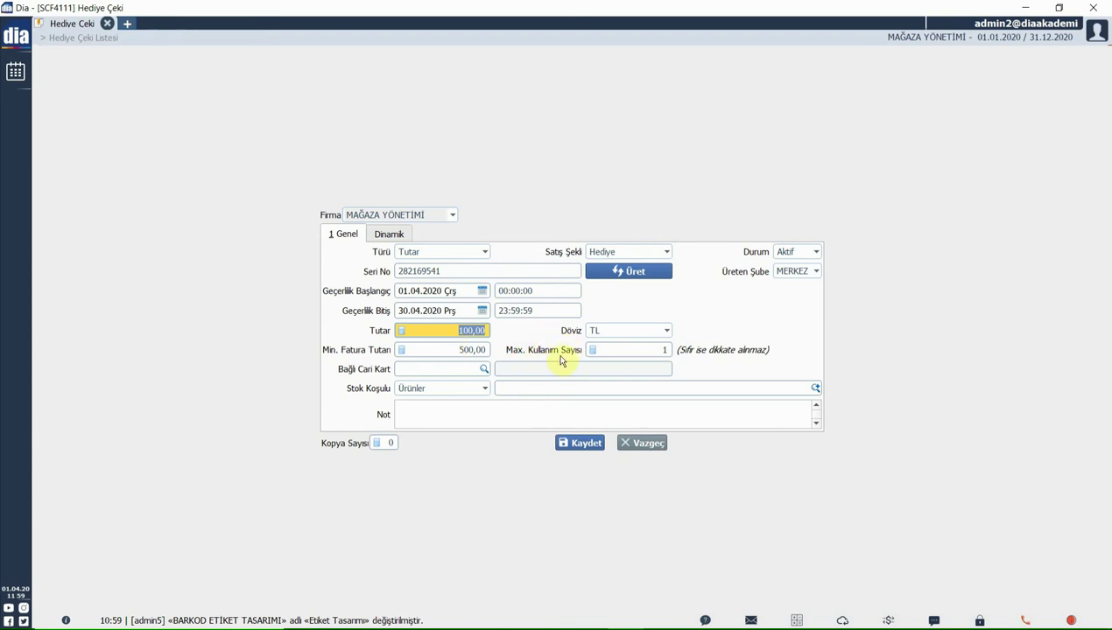
key("Tab")
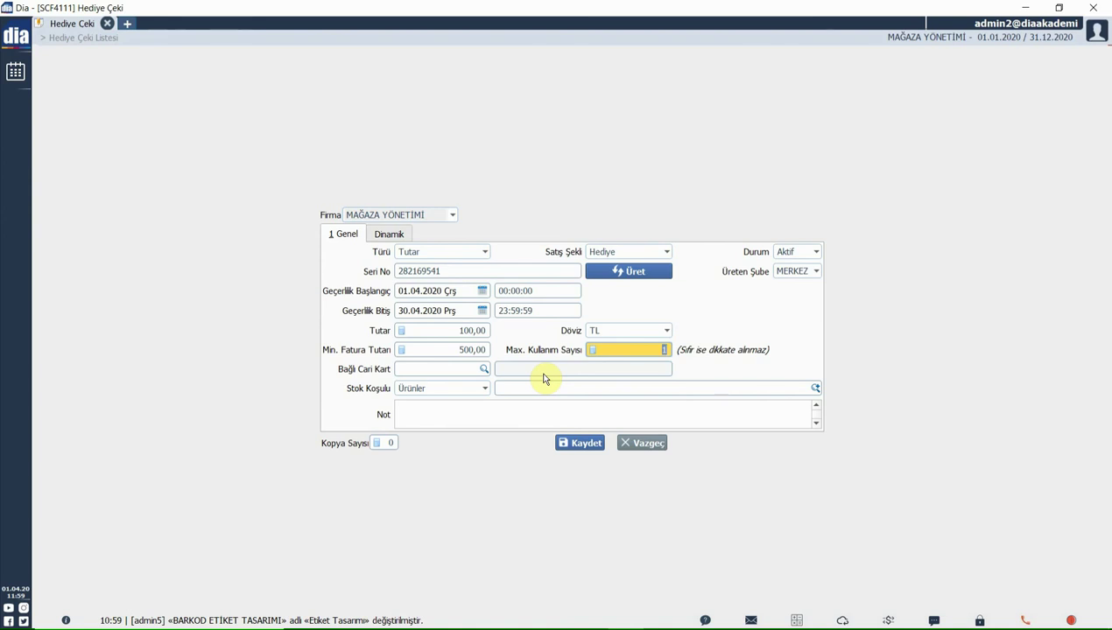
- Keep the stock condition as Ürünler and enter the note "500 tlik satışlarda 100 tl indirim çeki"
left_click(485, 388)
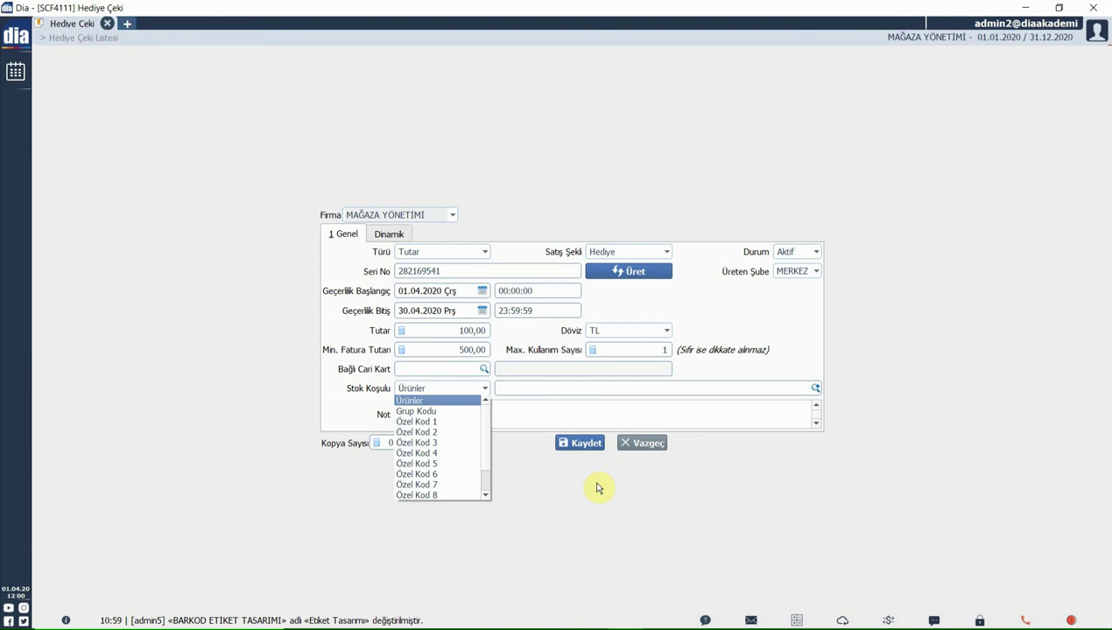
left_click(524, 422)
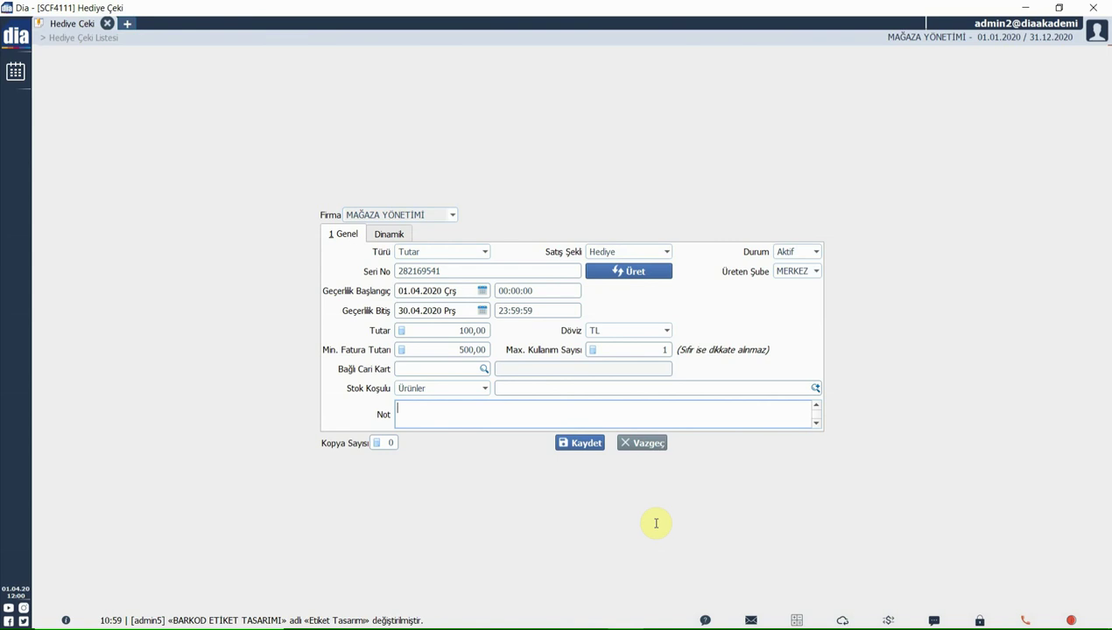
type("500 tlk satışlarda 100 tl indirim çeki")
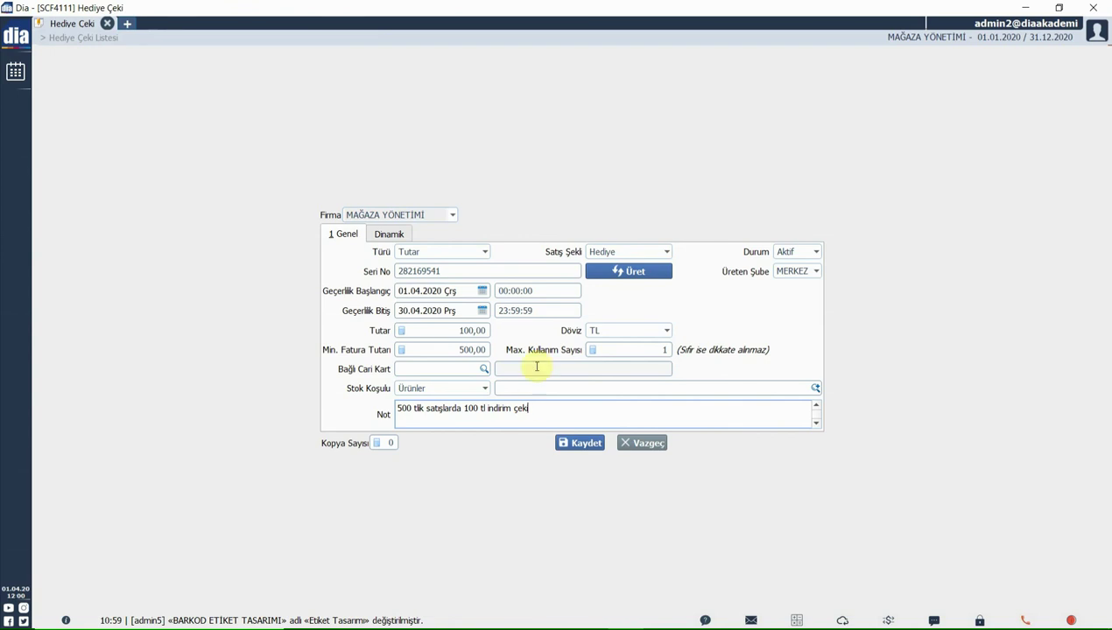
- Choose MERKEZ as the issuing branch and set the number of copies (Kopya Sayısı) to 3
left_click(779, 272)
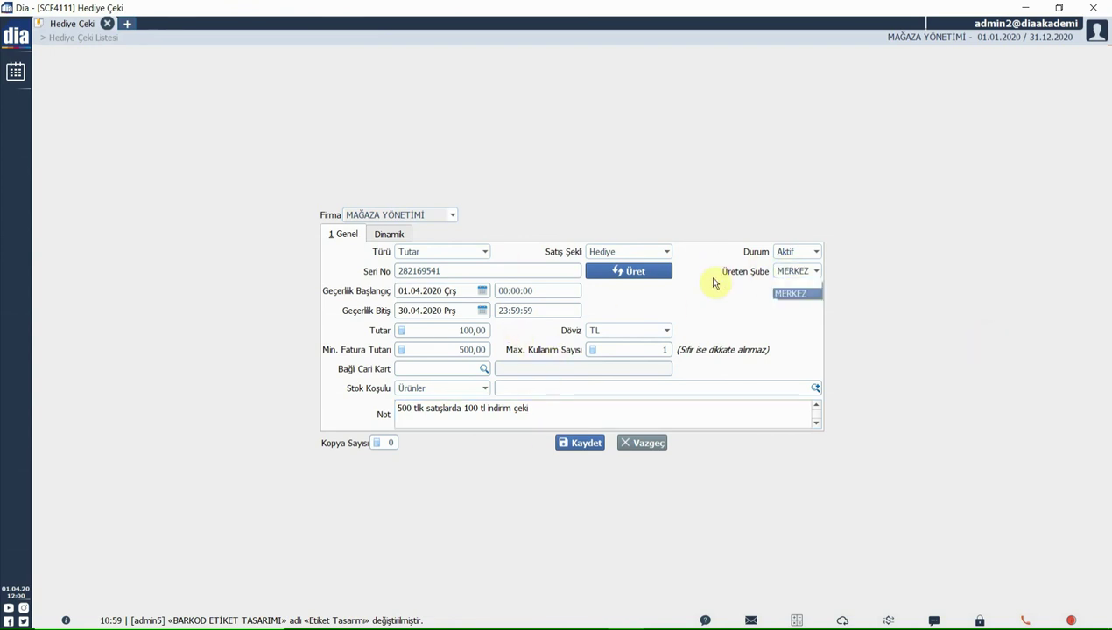
left_click(790, 294)
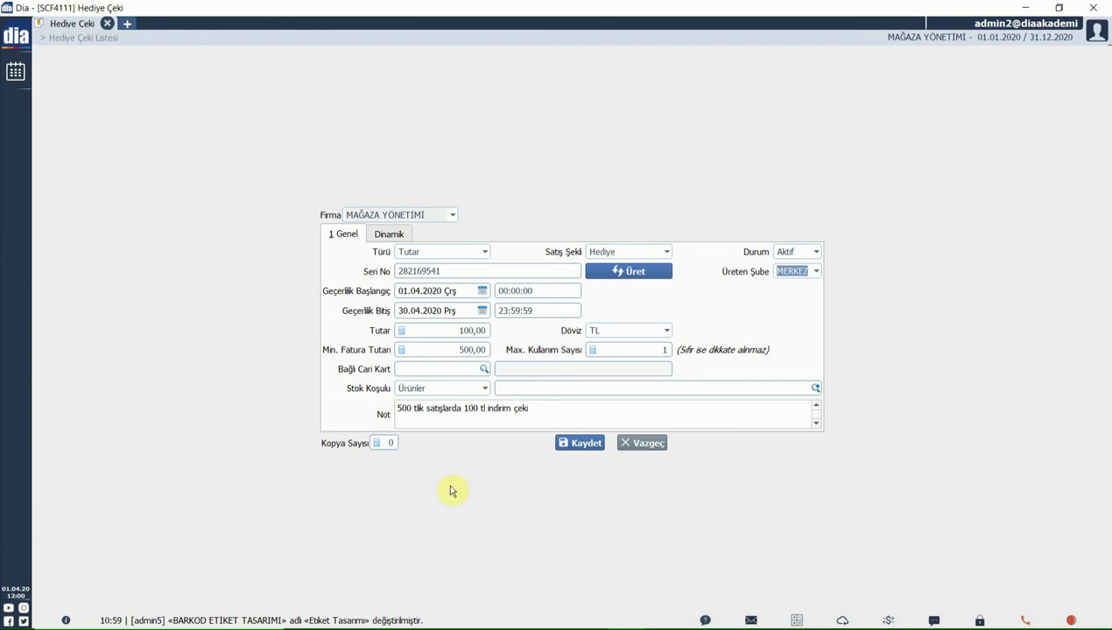
left_click(388, 443)
type("3")
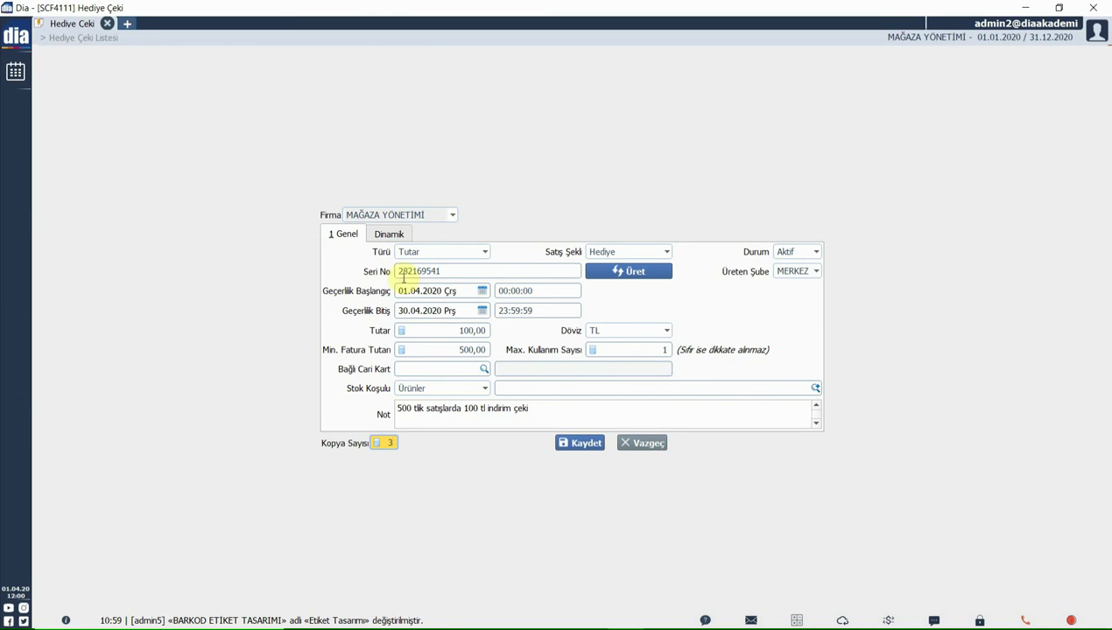
- Check the voucher's dynamic fields, then save the record and agree to print the gift vouchers
left_click(389, 235)
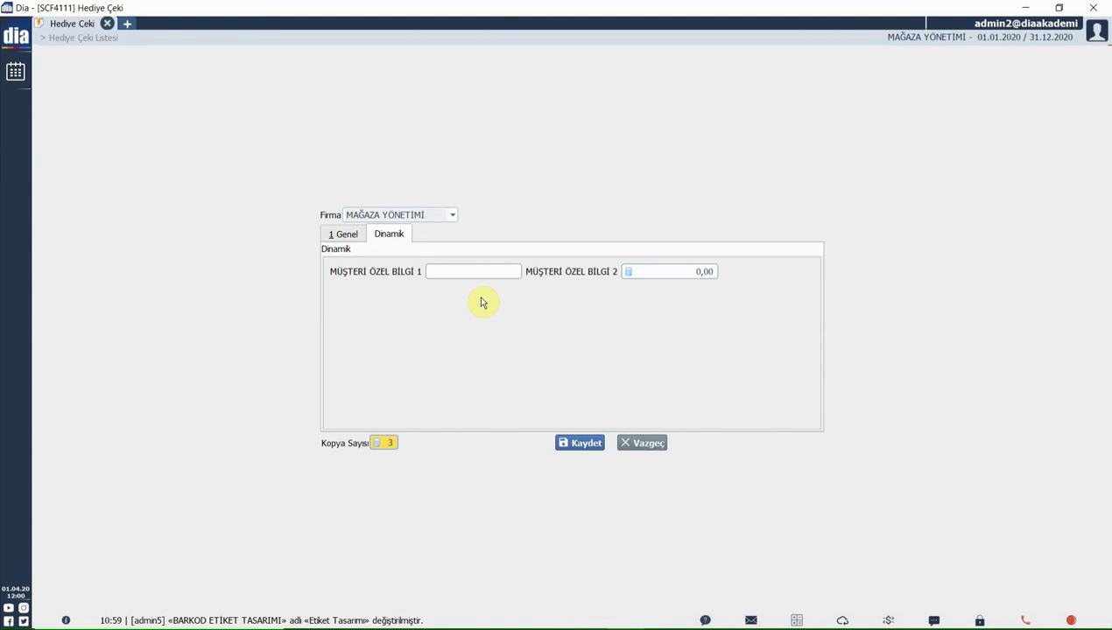
left_click(338, 235)
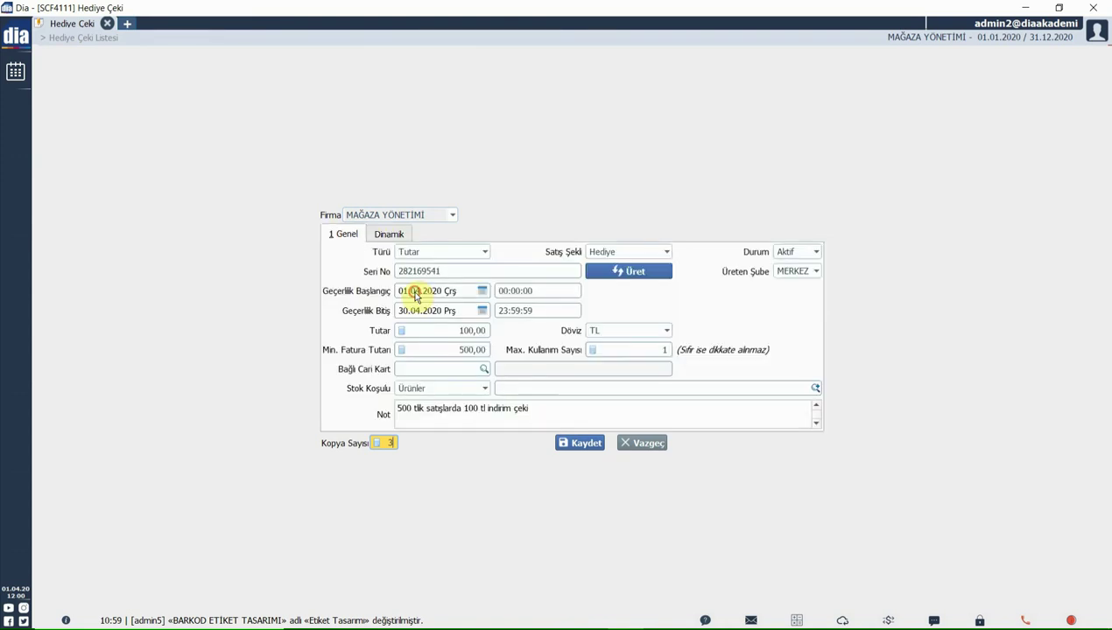
left_click(570, 446)
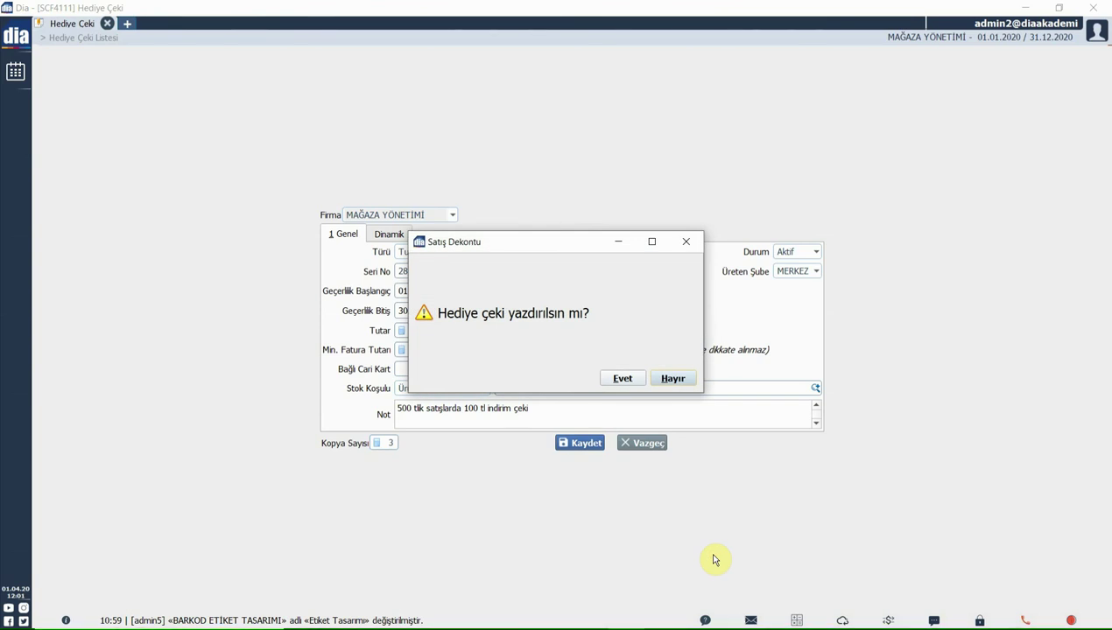
left_click(621, 378)
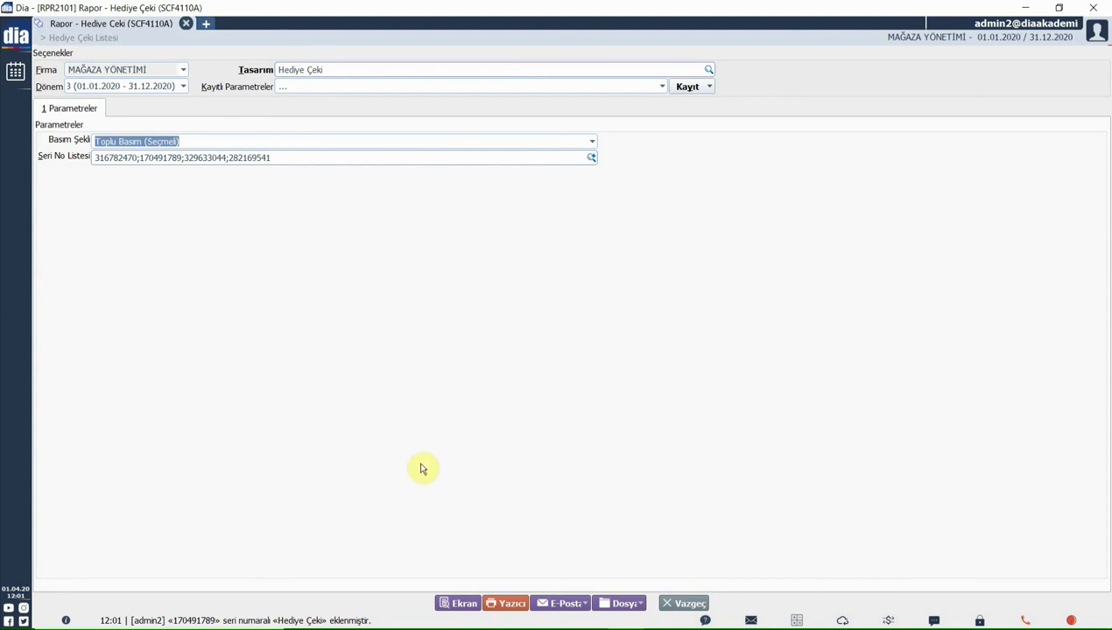
- Open the on-screen preview of the gift vouchers at 25% zoom and look through all the pages
left_click(460, 603)
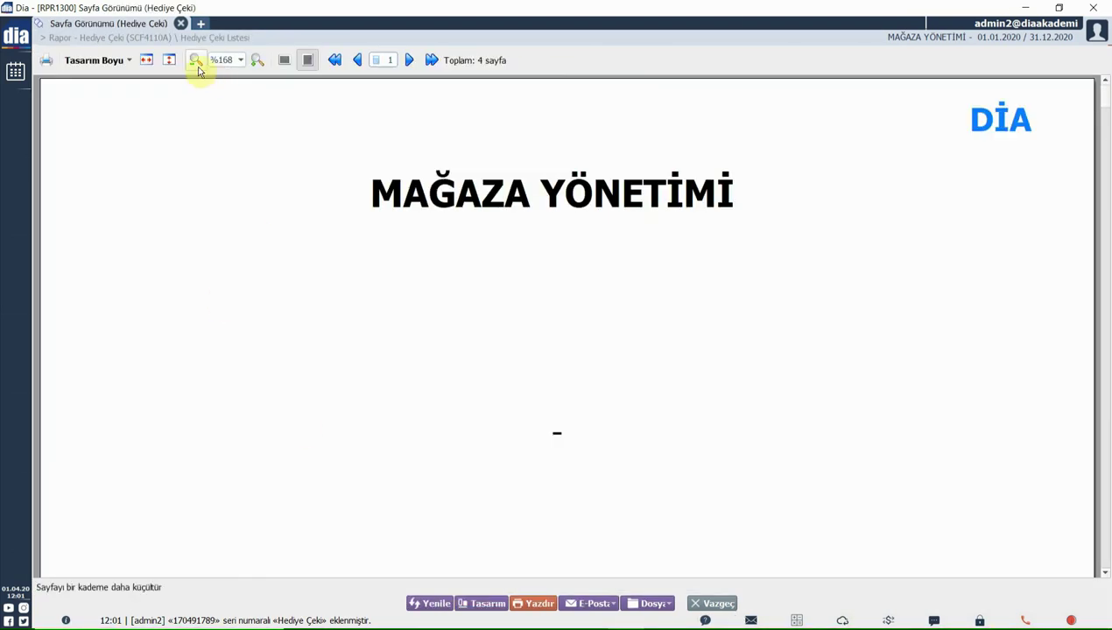
left_click(196, 61)
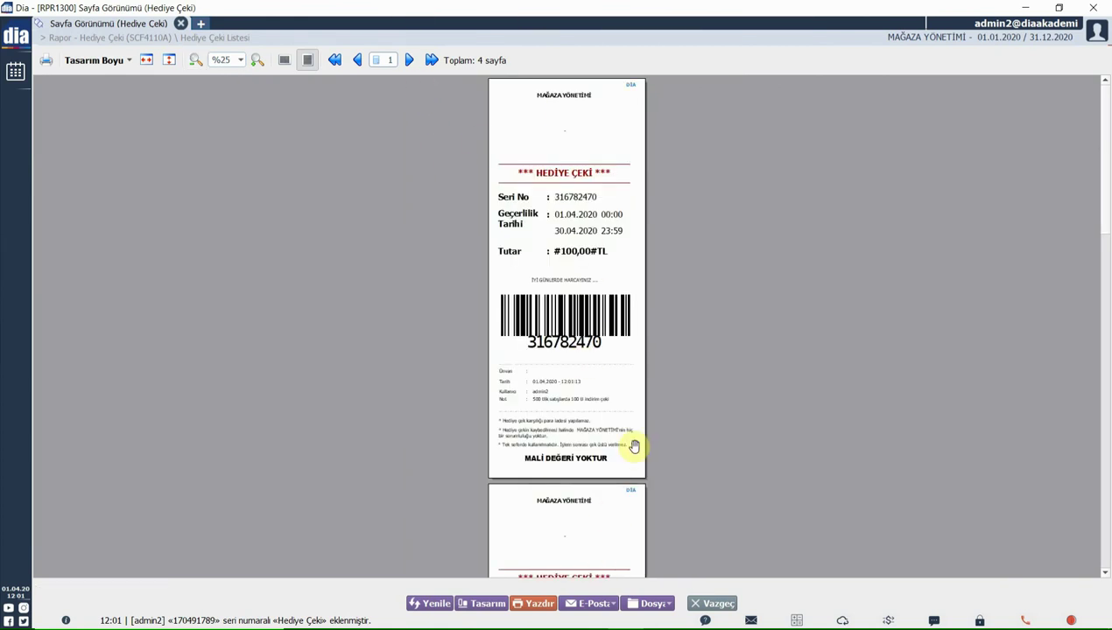
scroll(634, 447, "down", 20)
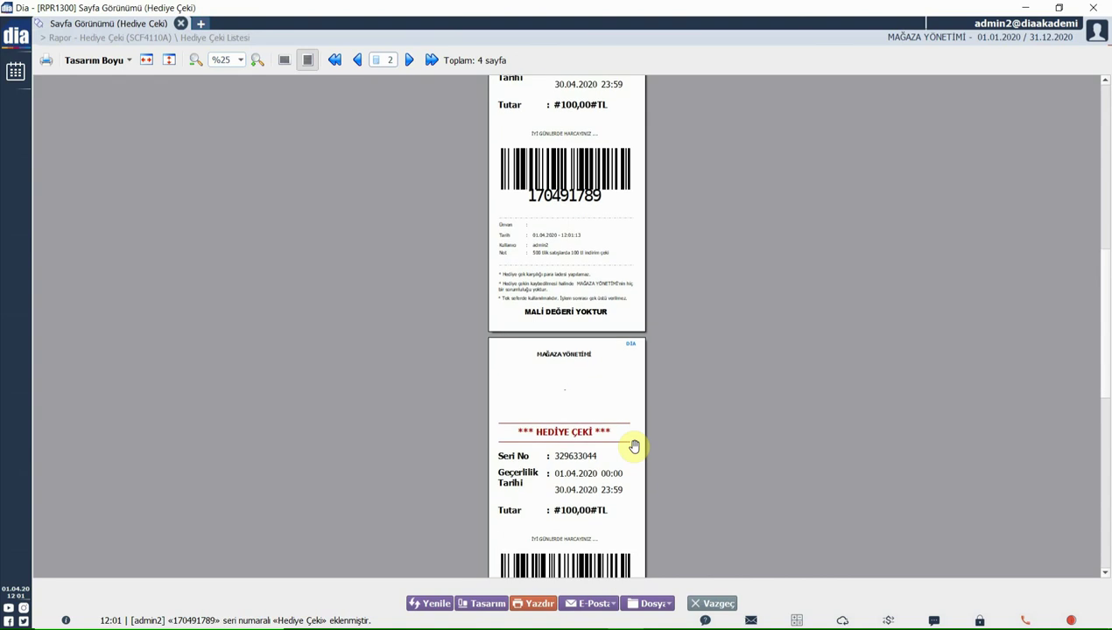
scroll(634, 447, "down", 20)
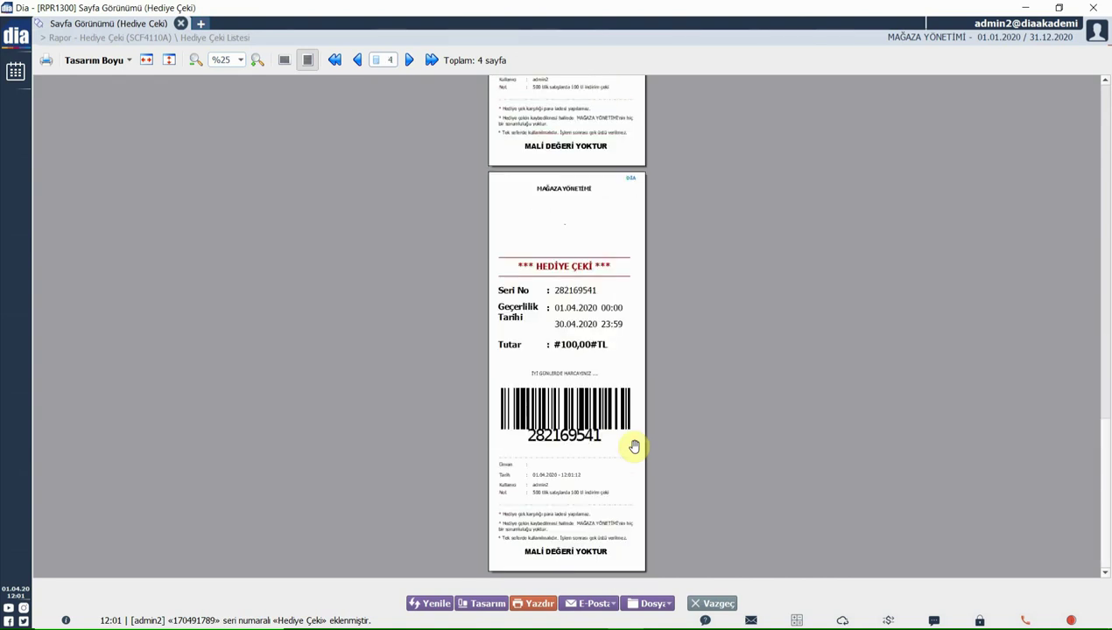